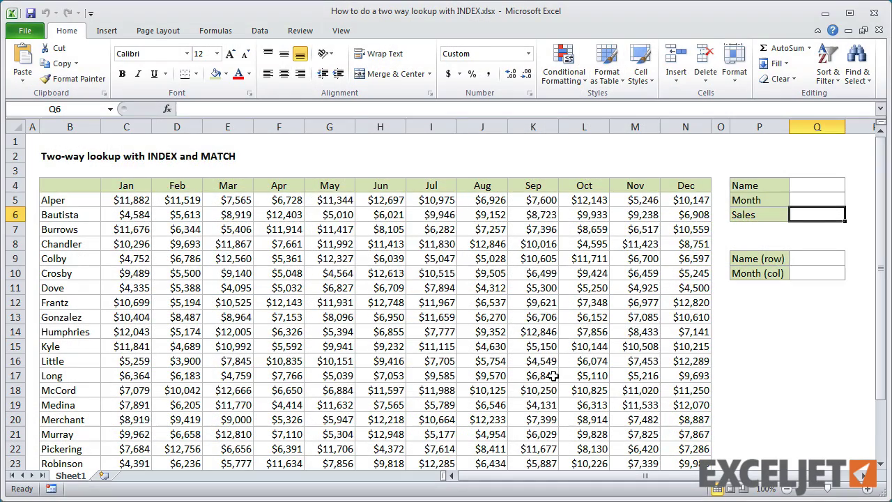
Select the entire sales table, including its header row and name column, and define it as the named range "data"
scroll(553, 375, "down", 2)
scroll(553, 376, "up", 2)
left_click(381, 302)
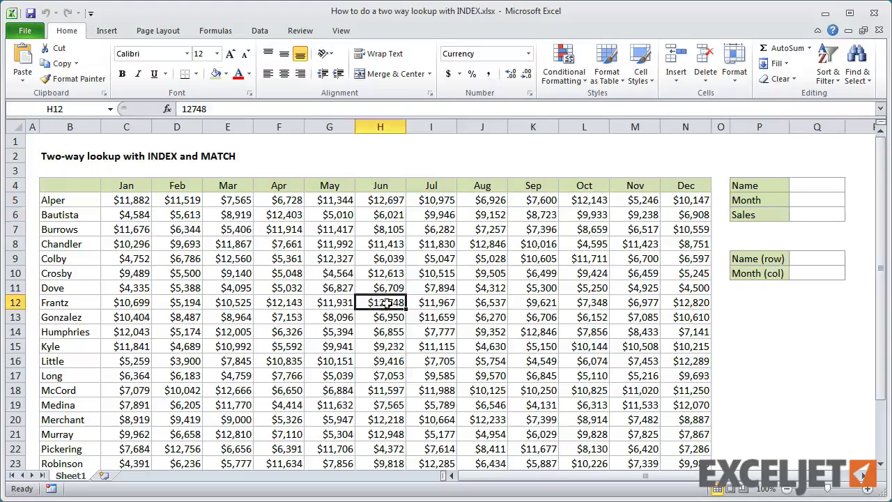
key("ctrl+a")
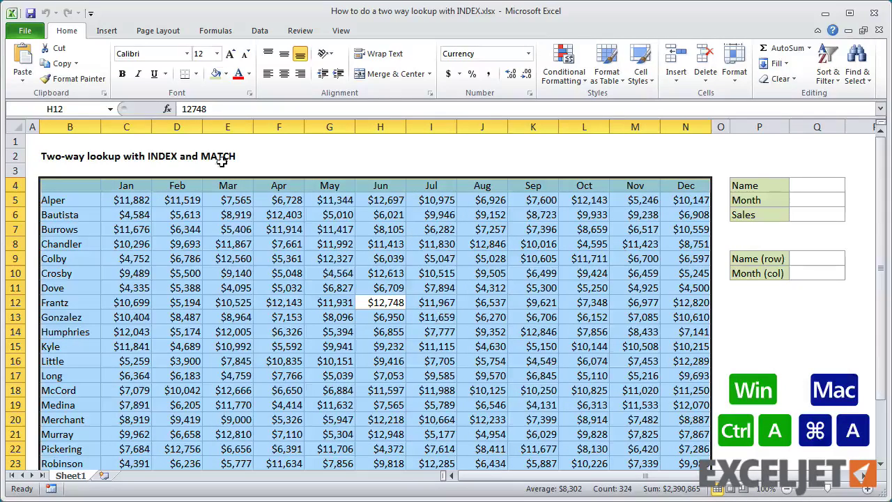
left_click(55, 109)
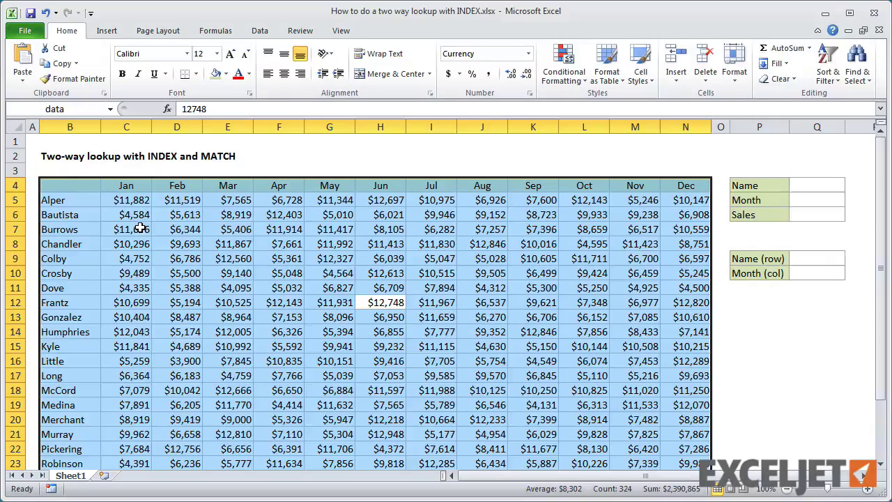
Define the table's first column, from B4 down to the last entry, as the named range "names"
left_click(64, 185)
key("ctrl+shift+Down")
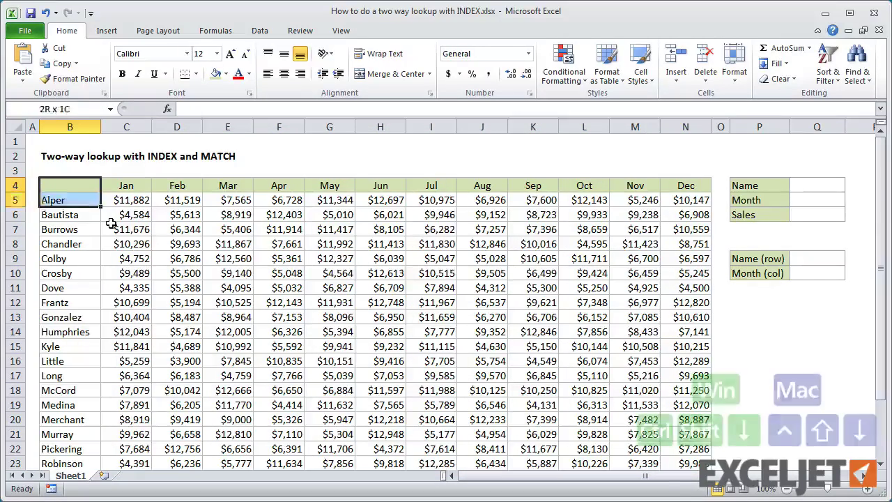
key("ctrl+BackSpace")
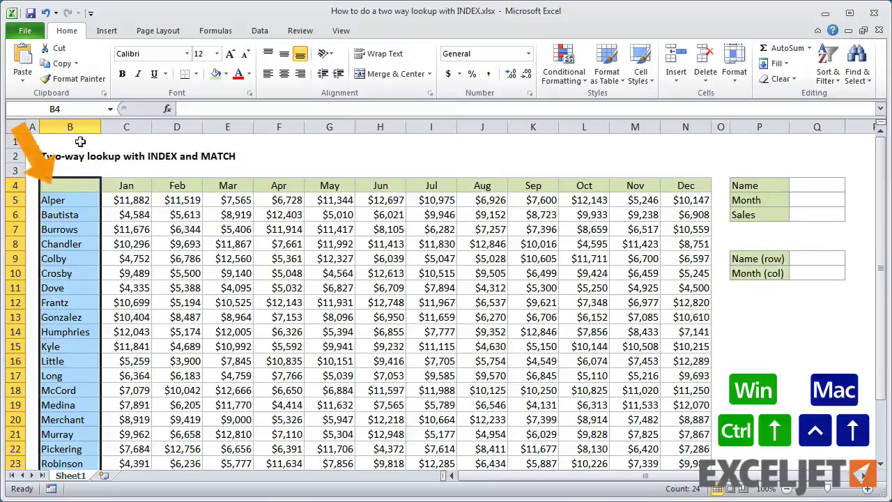
left_click(67, 109)
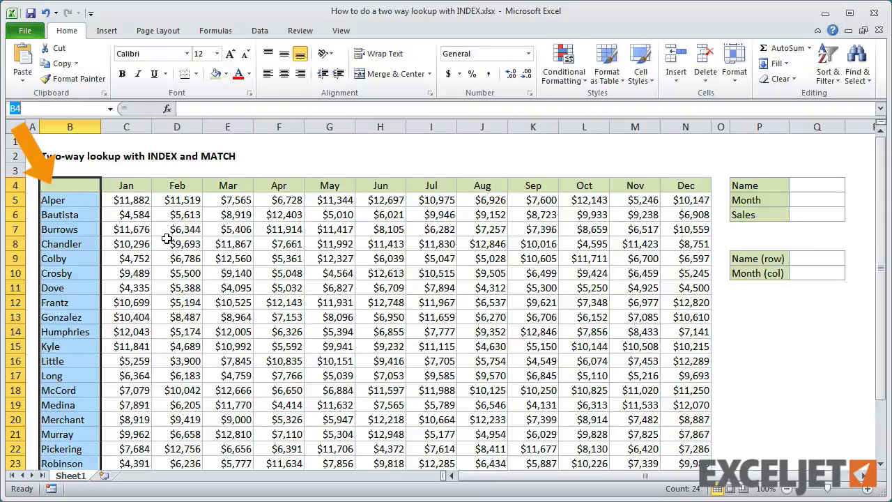
type("names")
key("Return")
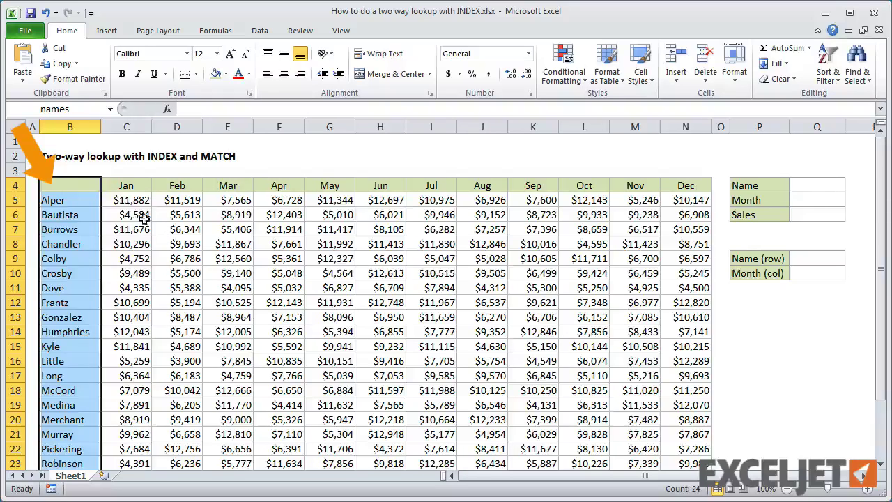
Define the table's header row, from B4 across to Dec, as the named range "months"
left_click(82, 185)
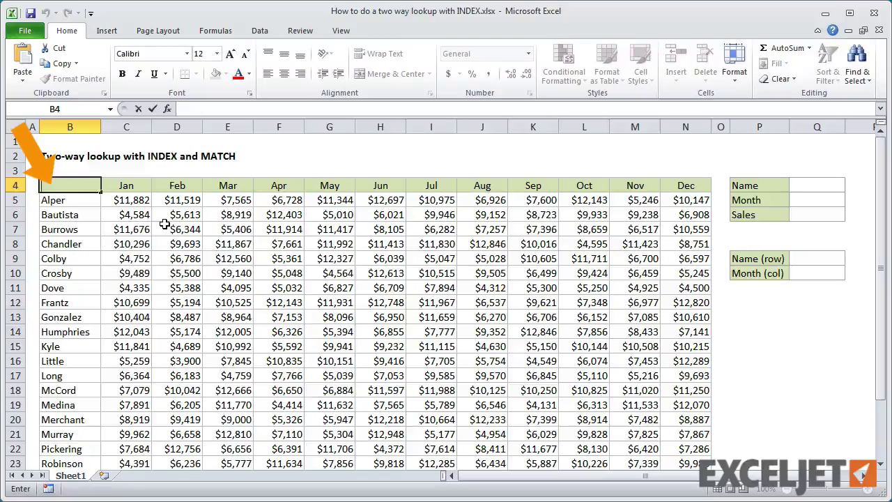
key("ctrl+shift+Right")
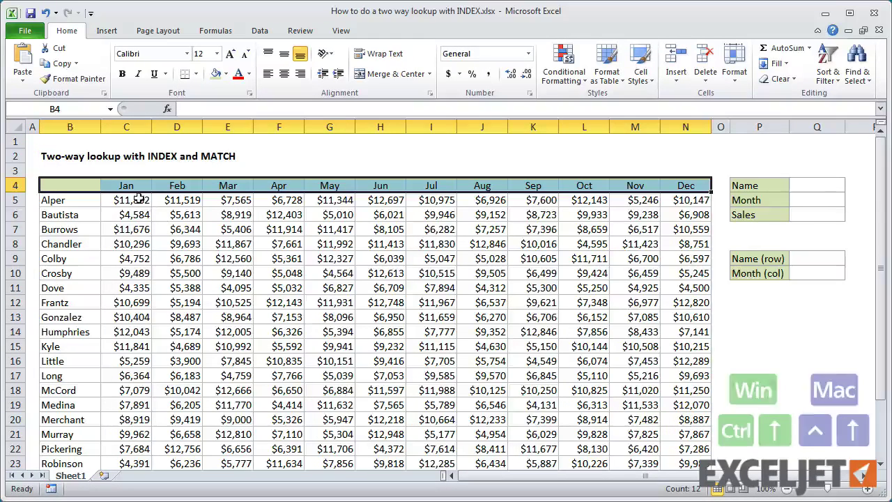
left_click(61, 109)
type("m")
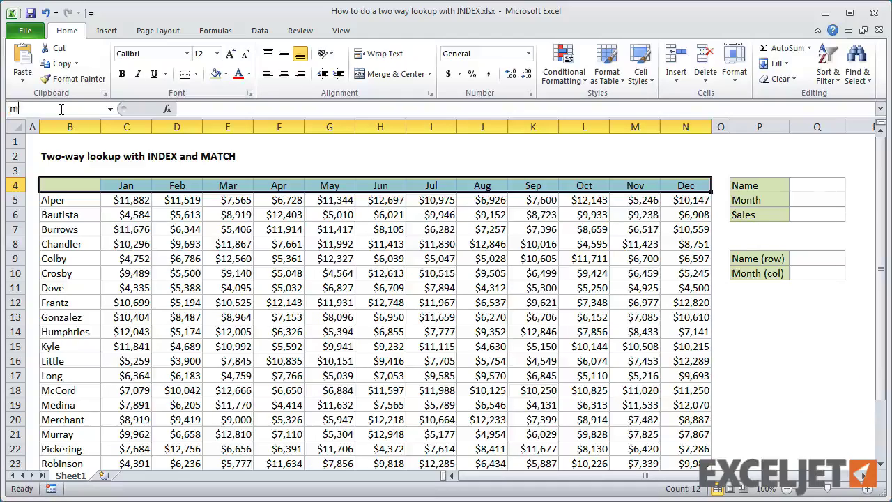
type("onths")
key("Return")
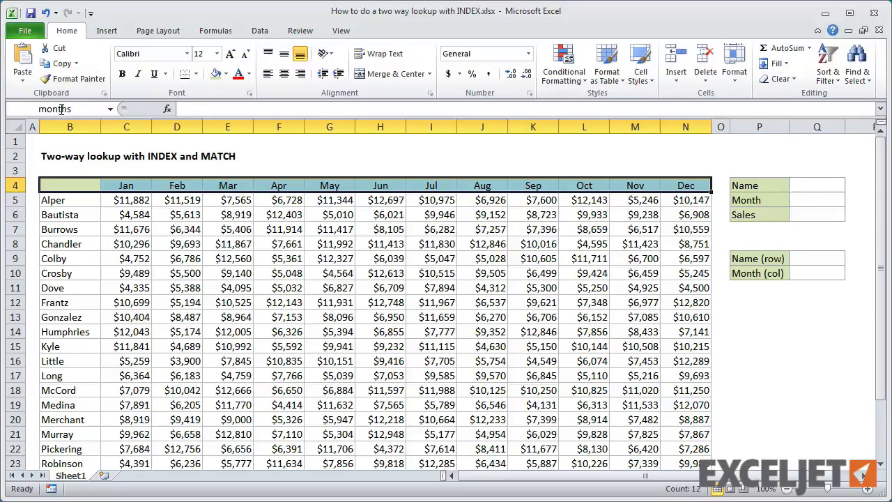
Check the cells covered by the named ranges "data" and "names"
left_click(110, 110)
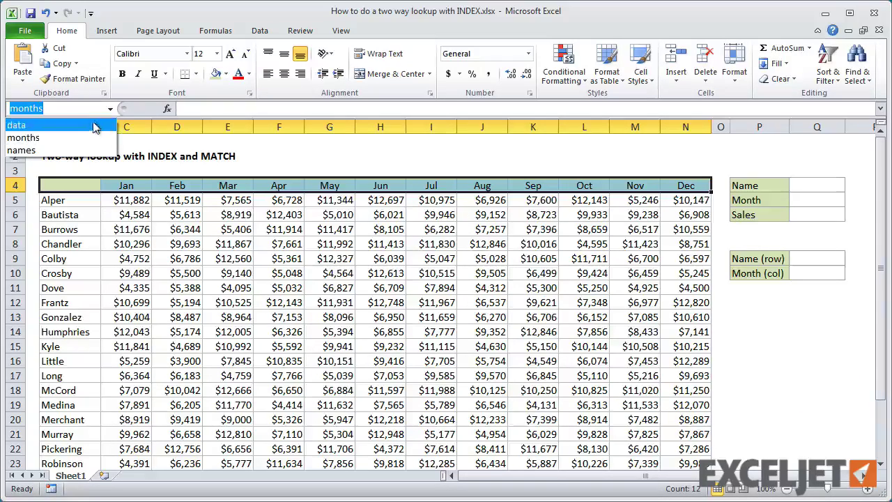
left_click(94, 125)
left_click(110, 109)
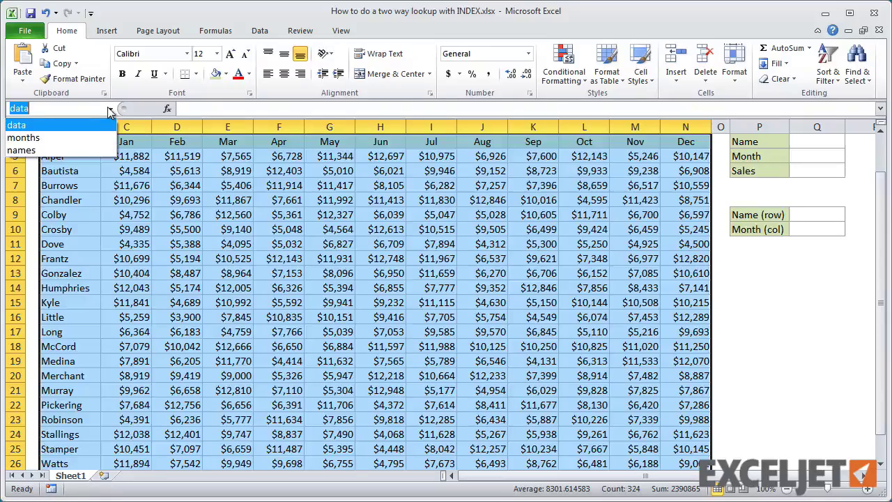
left_click(80, 150)
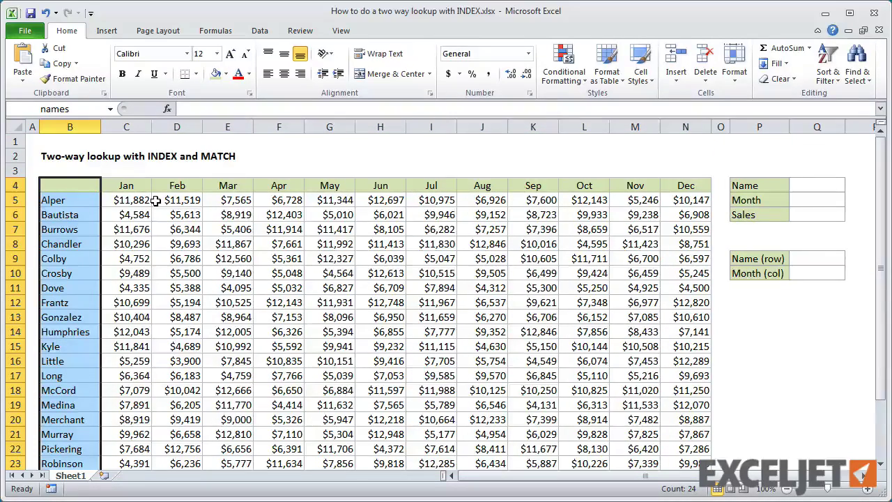
Enter the formula =INDEX(data,2,2) in the Sales cell Q6
left_click(798, 215)
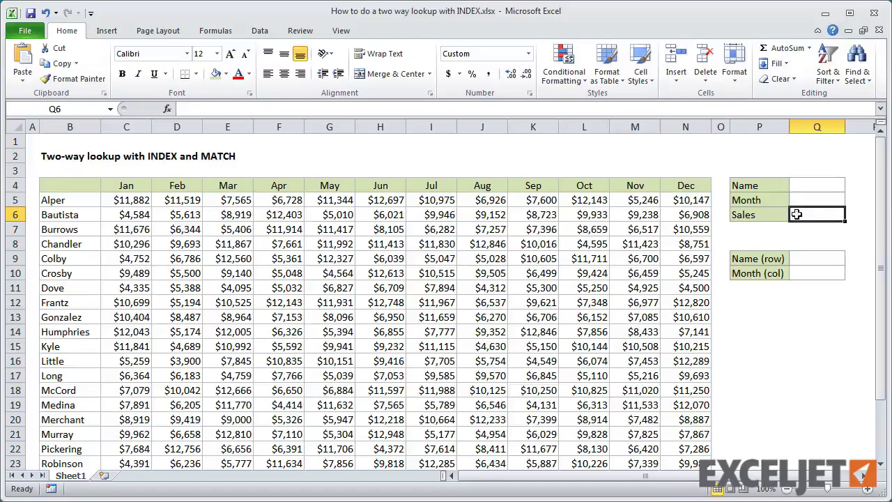
key("F2")
type("=inde")
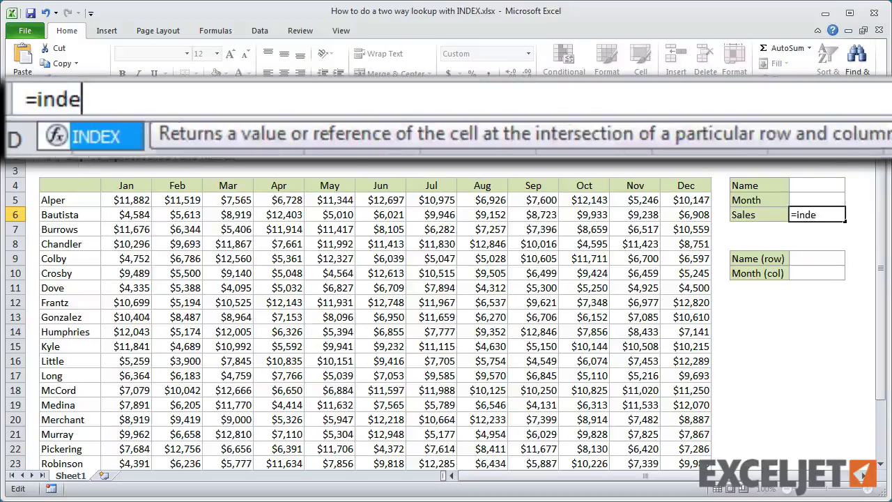
key("Tab")
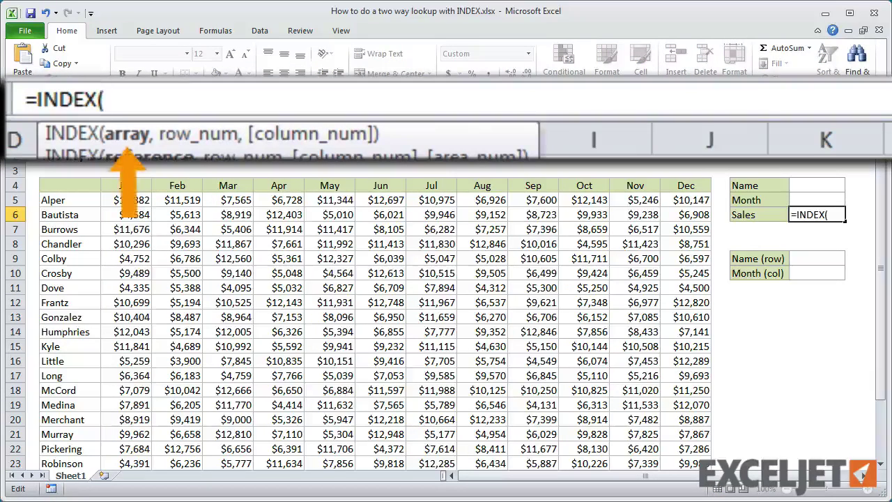
type("data,2,2")
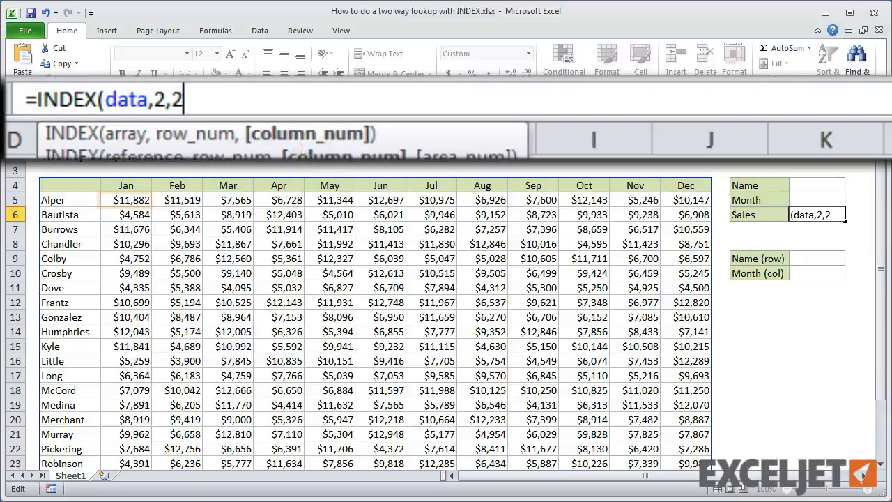
key("ctrl+Return")
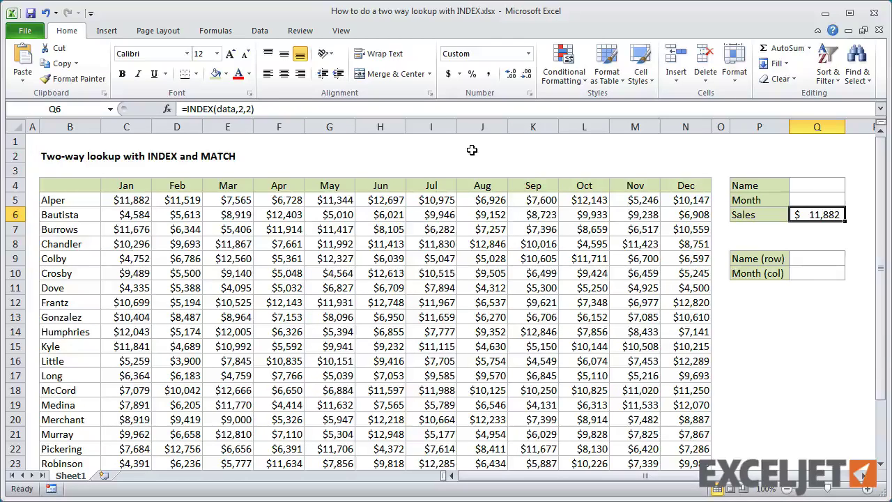
Fill in the lookup inputs: the name from table row 11 in Q4 and Jan as the month in Q5
left_click(803, 186)
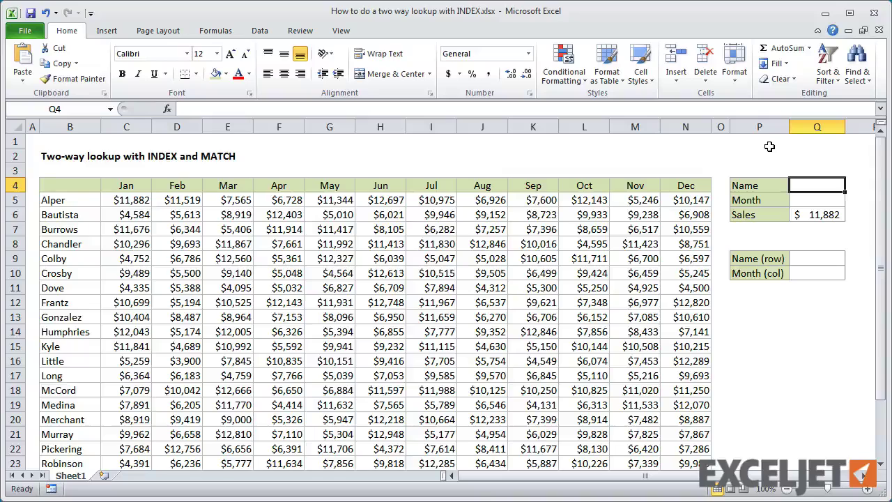
type("Dove")
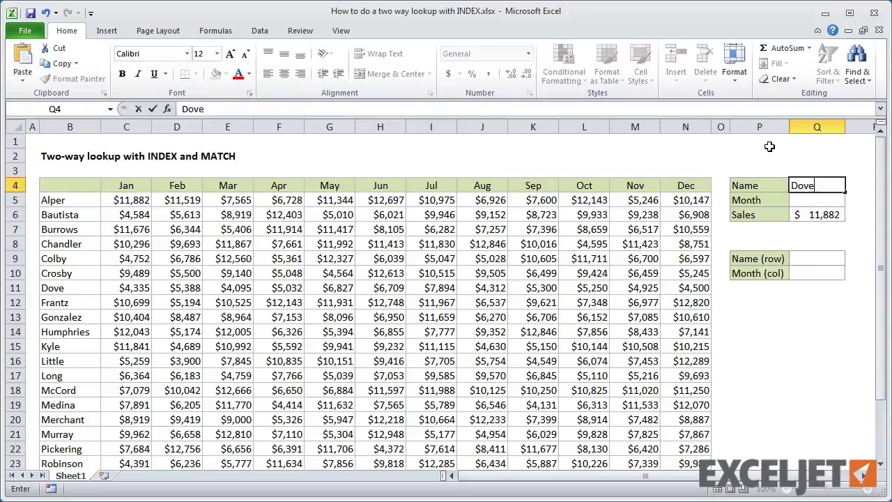
key("Return")
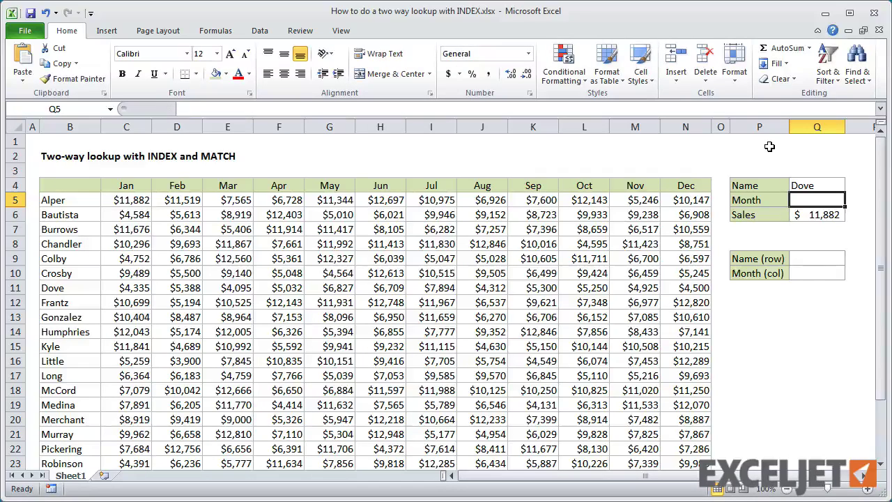
type("Jan")
key("Return")
Enter the formula =MATCH(Q4,names,0) in the Name (row) cell Q9
key("Down")
key("Down")
key("Down")
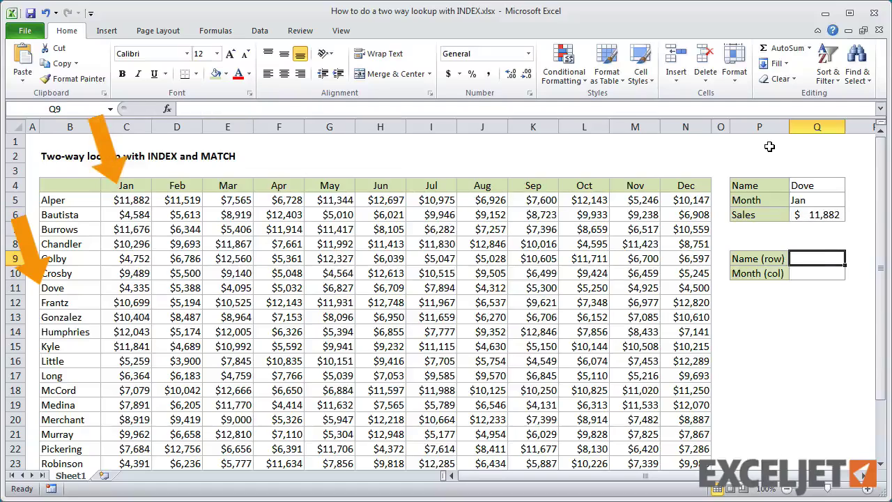
key("F2")
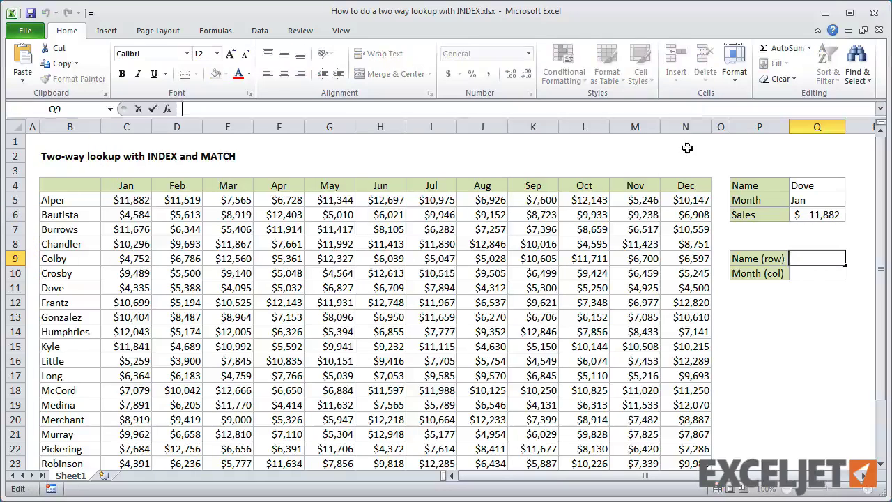
type("=matc")
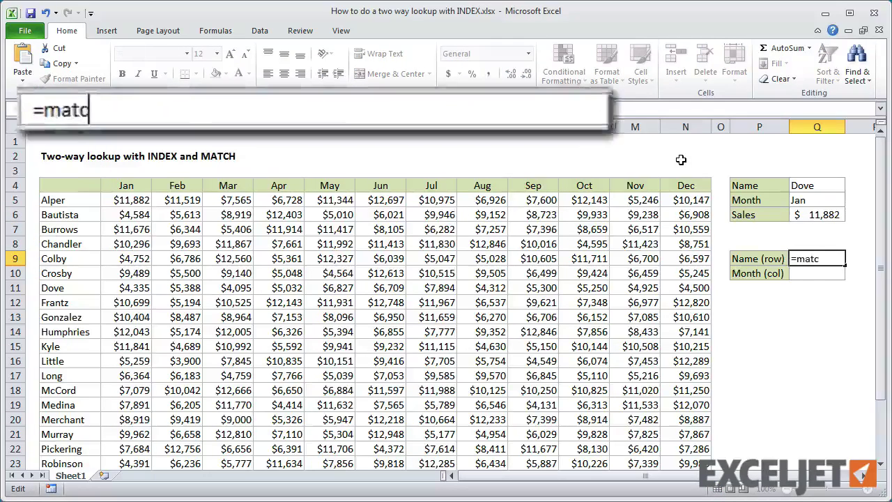
key("Tab")
type("Q")
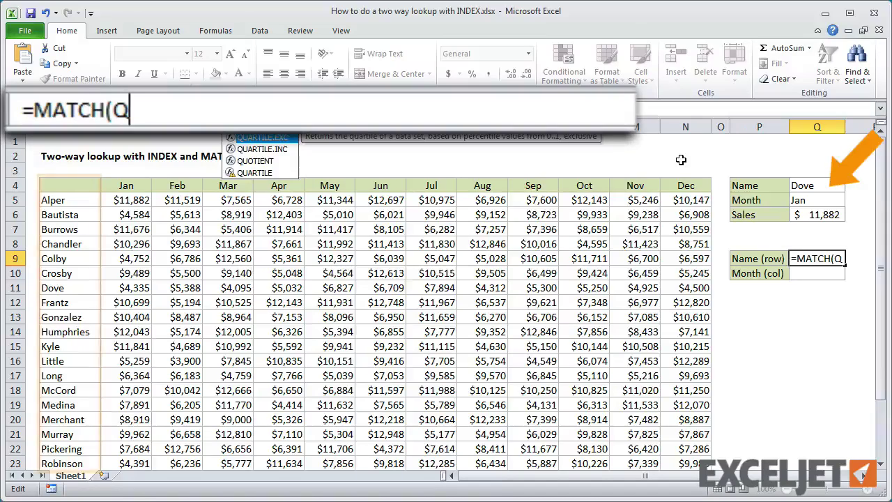
type("4,names")
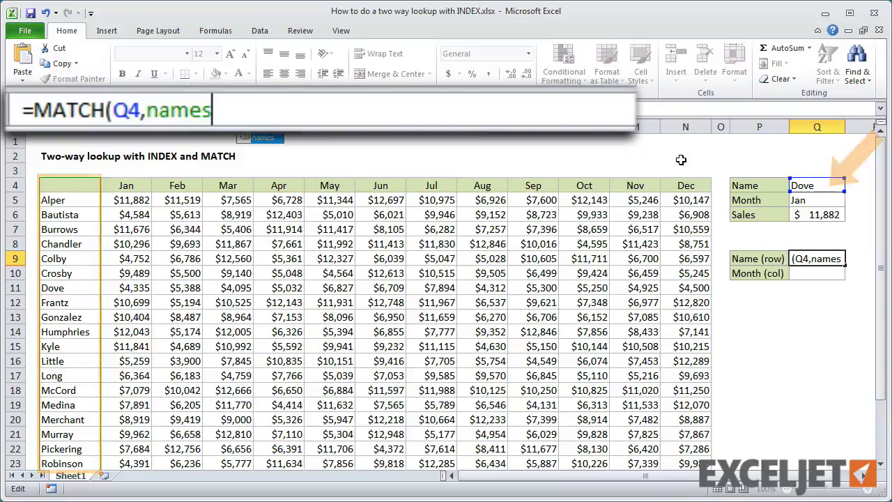
type(",0")
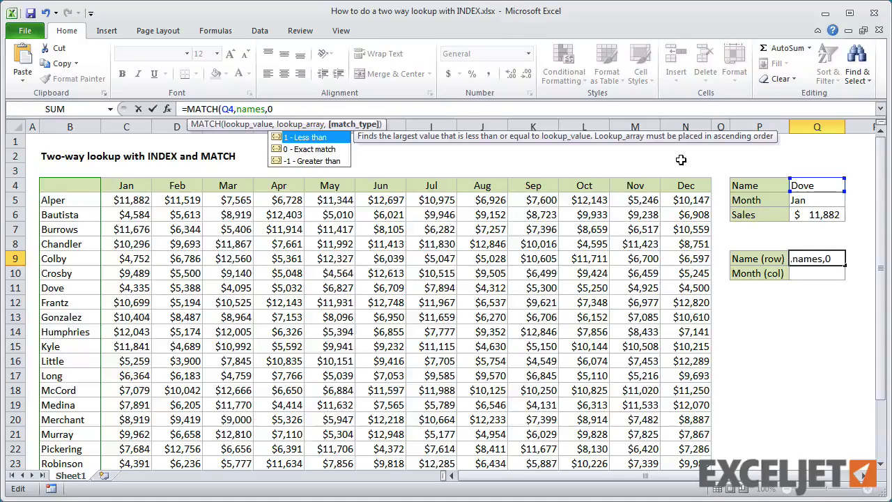
key("Return")
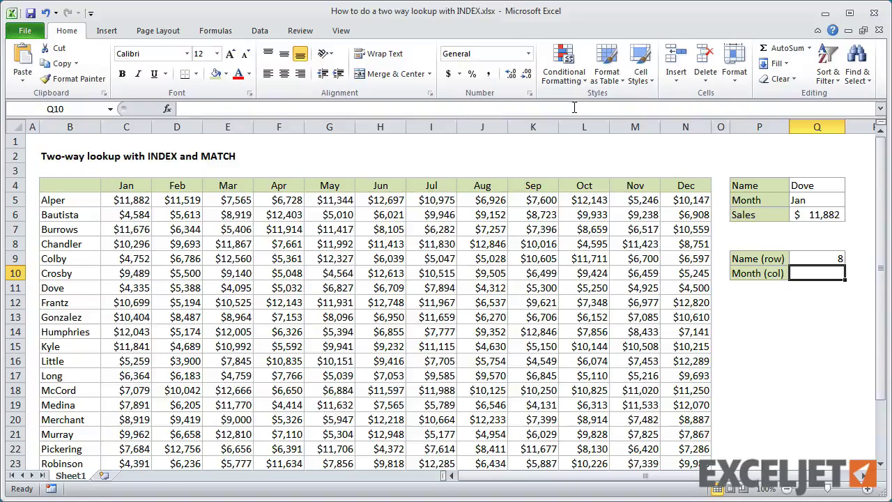
Enter the formula =MATCH(Q5,months,0) in the Month (col) cell Q10 and return to Q9
type("=mat")
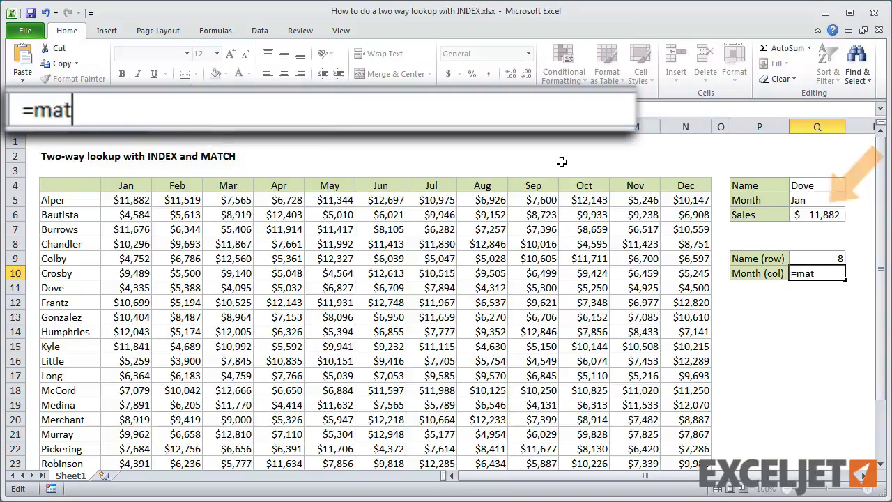
key("Tab")
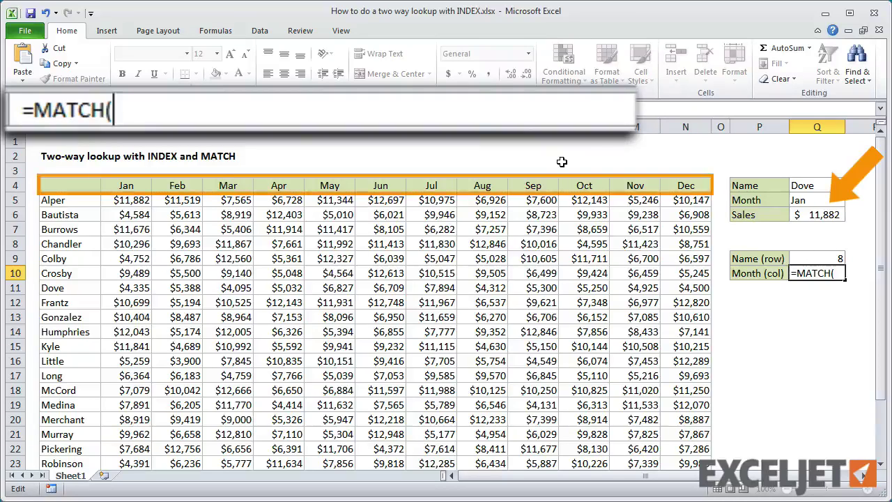
type("Q5,")
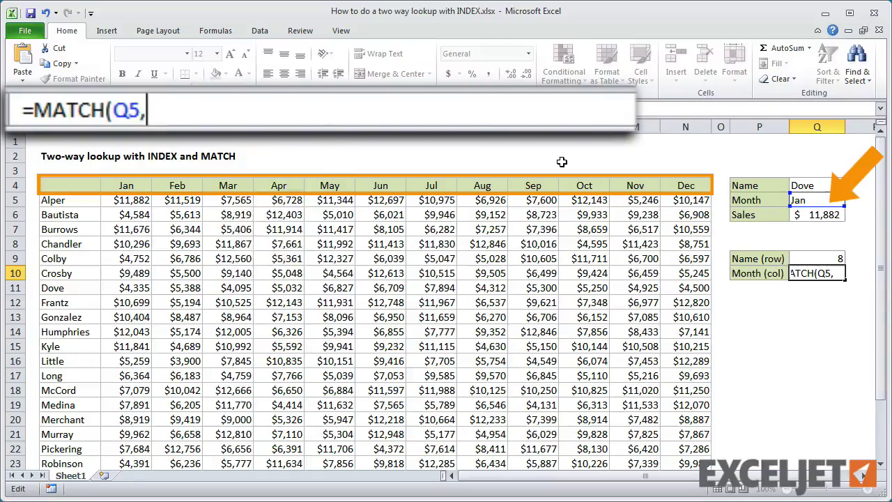
type("months")
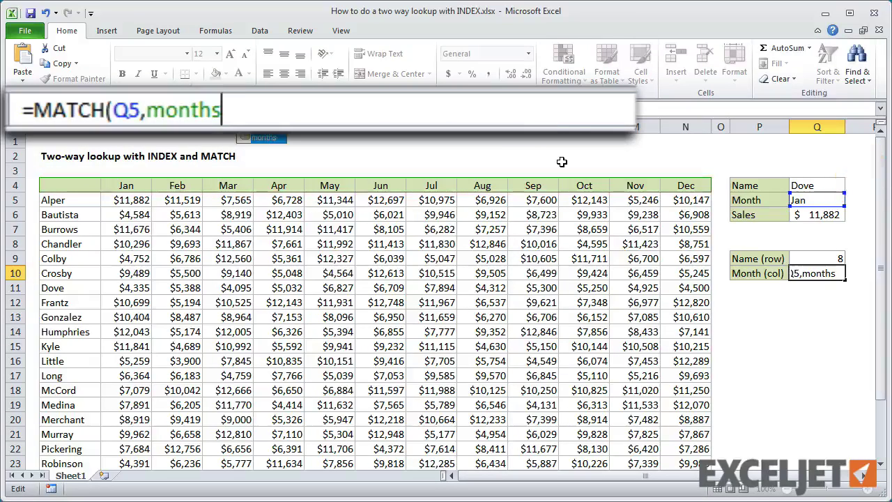
type(",0")
key("Return")
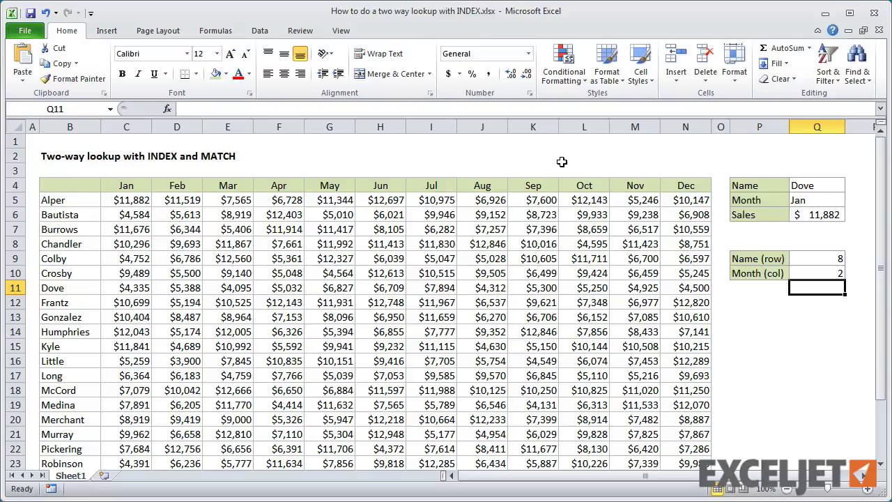
key("Up")
key("Up")
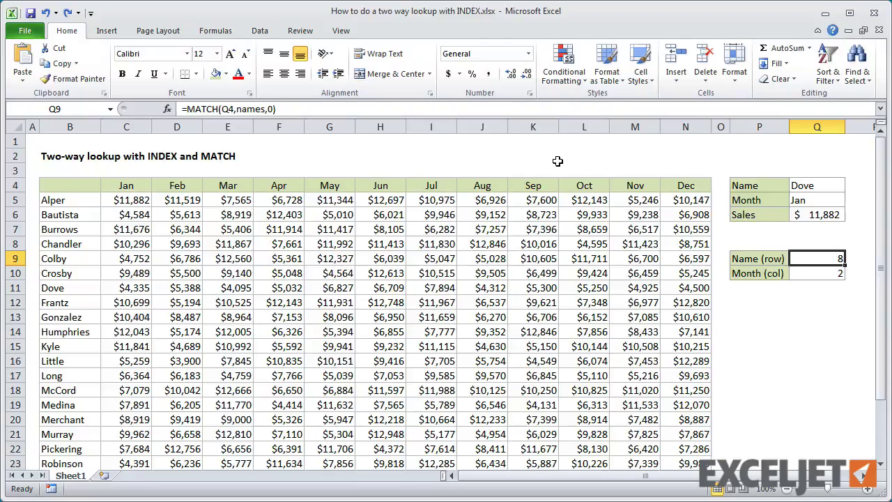
Copy the MATCH(Q4,names,0) expression without its equals sign from cell Q9, leaving the cell unchanged
key("F2")
left_click(185, 108, "shift")
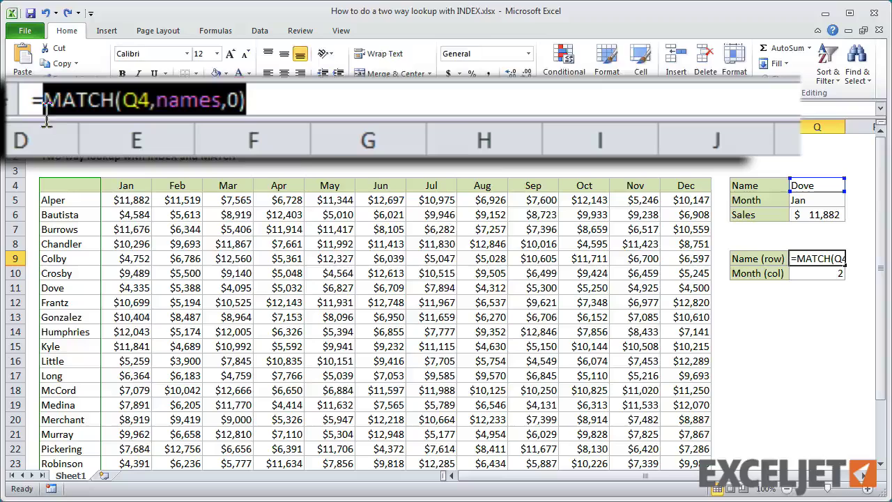
key("ctrl+c")
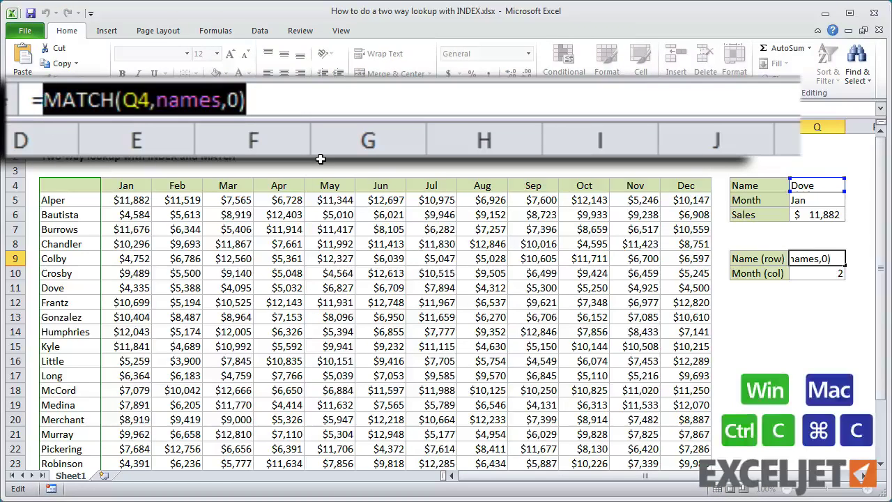
key("Escape")
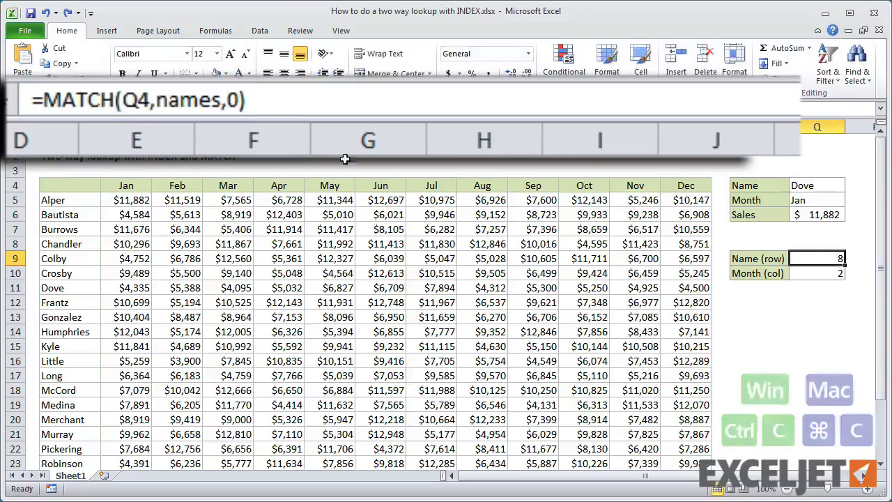
Replace the hardcoded row number in the Q6 INDEX formula with the copied MATCH(Q4,names,0) expression
left_click(816, 215)
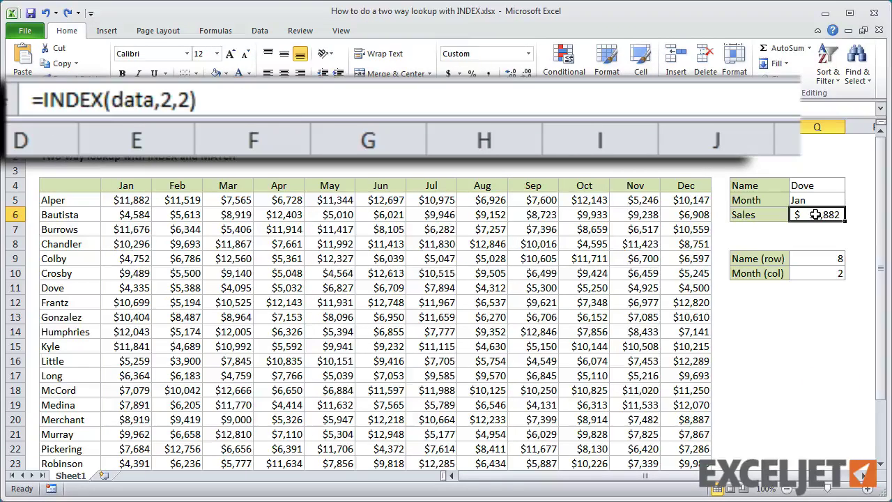
left_click(72, 97)
left_click(206, 138)
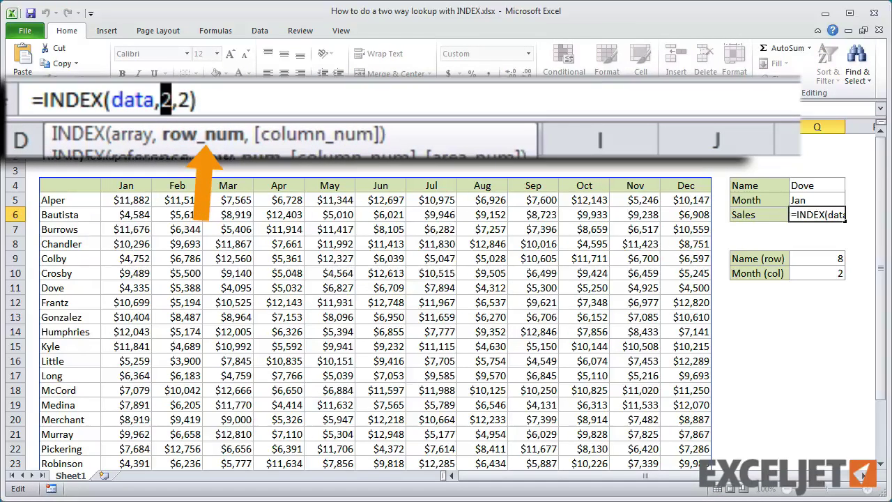
key("ctrl+v")
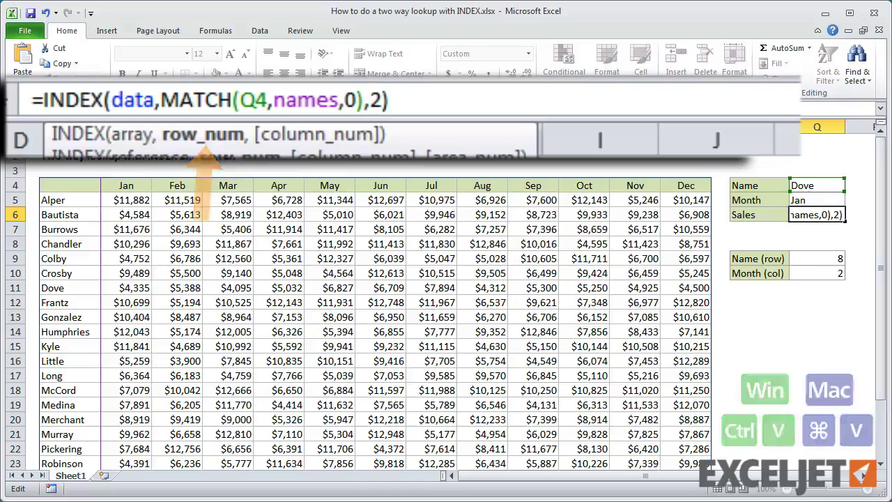
key("Return")
Copy the MATCH(Q5,months,0) expression without its equals sign from cell Q10, leaving the cell unchanged
left_click(816, 258)
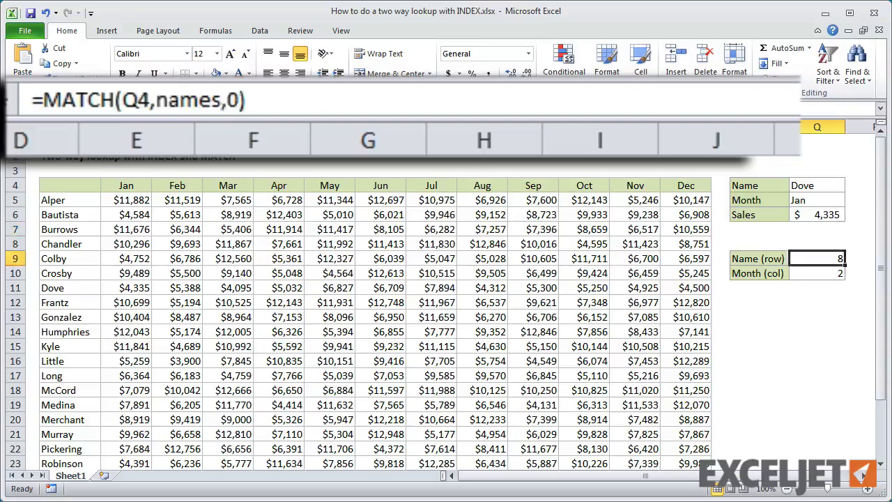
left_click(817, 273)
left_click(490, 95)
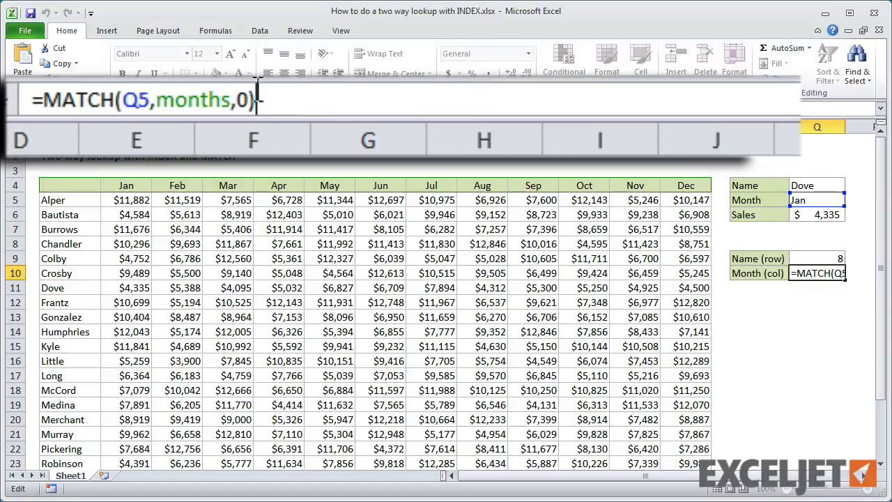
key("ctrl+Left")
key("ctrl+Left")
key("ctrl+Left")
key("shift+End")
key("ctrl+c")
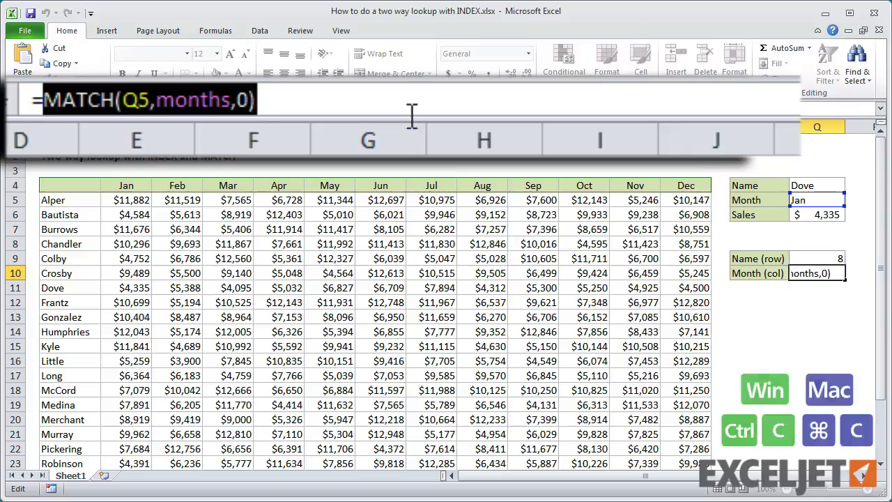
key("Escape")
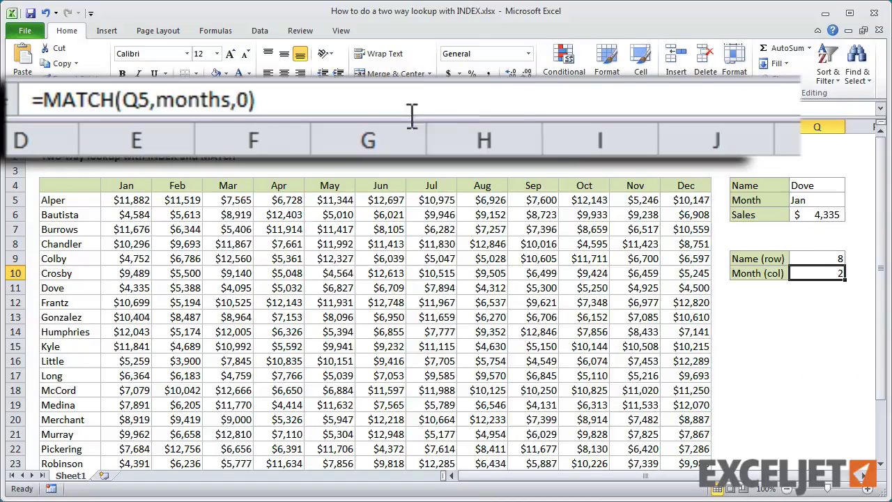
Replace the hardcoded column number in the Q6 INDEX formula with the copied MATCH(Q5,months,0) expression
left_click(810, 211)
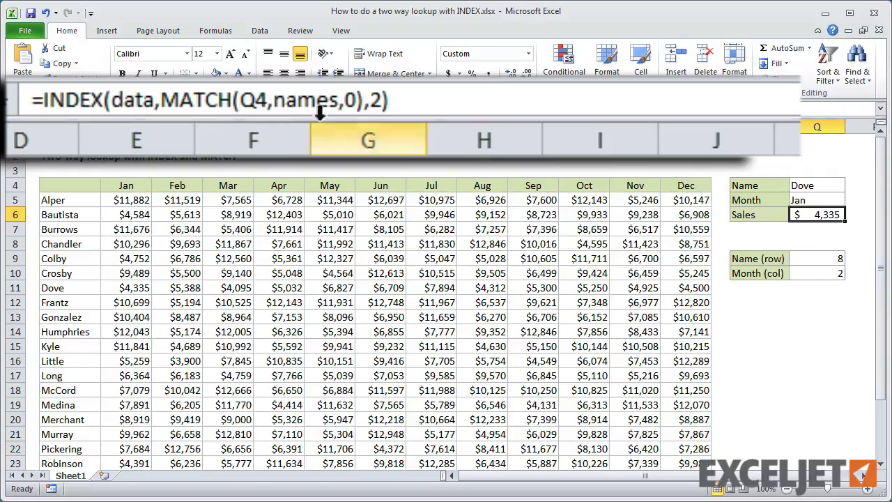
left_click(93, 108)
double_click(377, 101)
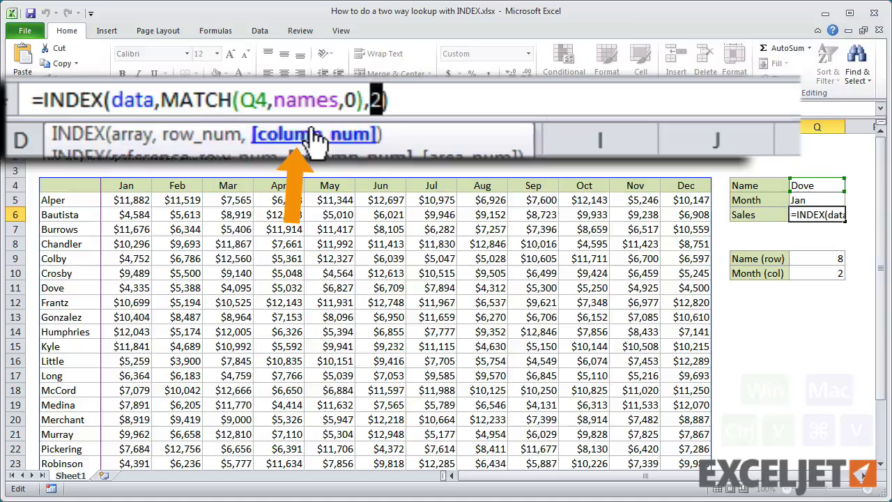
key("ctrl+v")
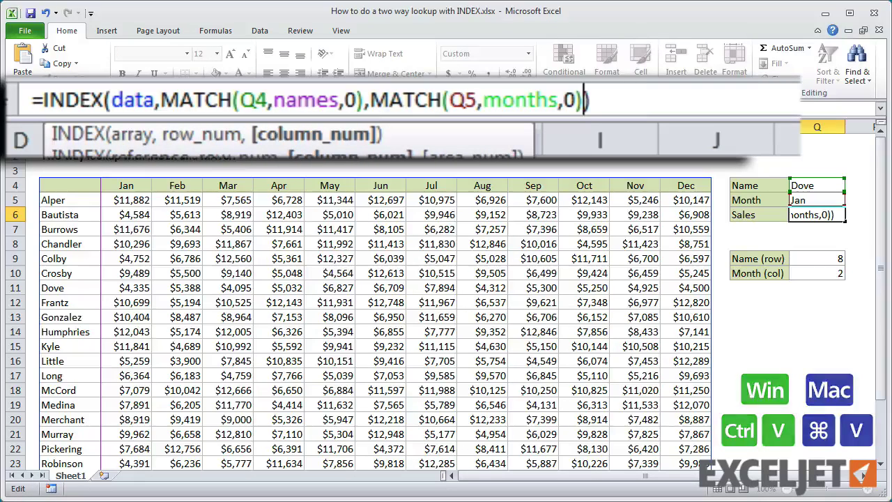
key("Return")
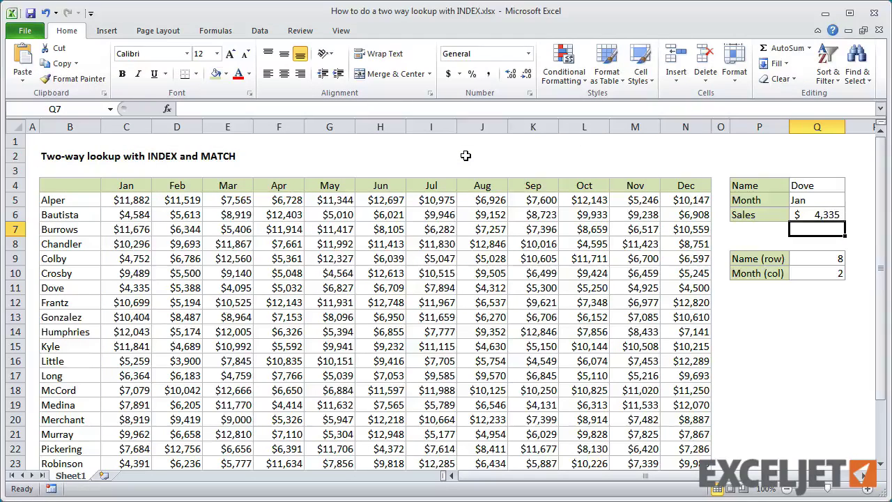
Test the lookup by entering Feb and then Mar as the month in Q5
left_click(812, 198)
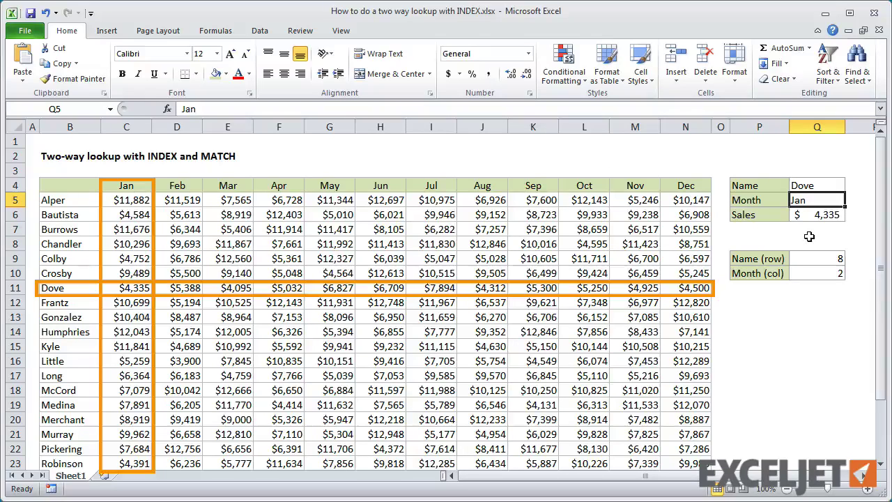
type("Feb")
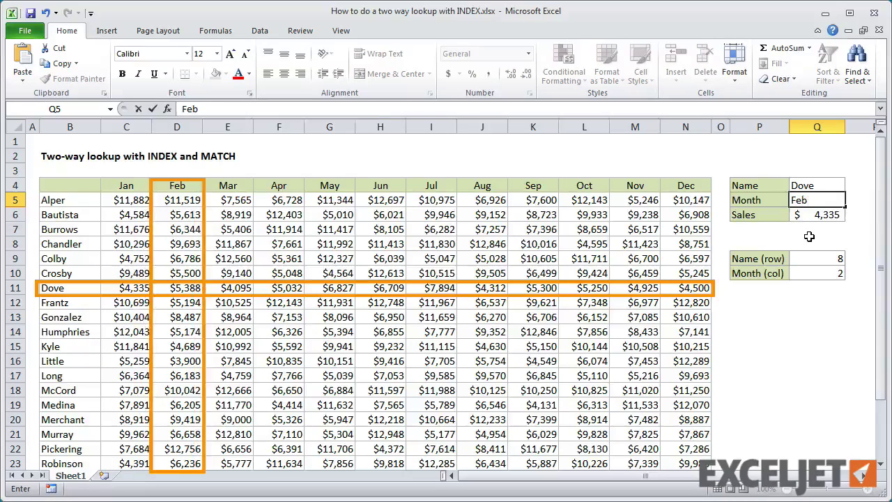
key("Return")
key("Up")
type("Mar")
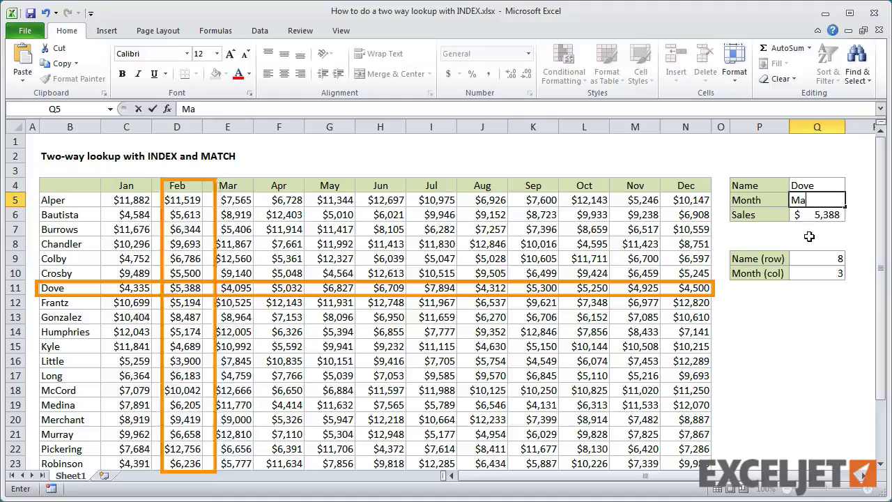
key("Return")
Set the lookup name in Q4 to the one from table row 7 and the month in Q5 to Jul
key("Up")
key("Up")
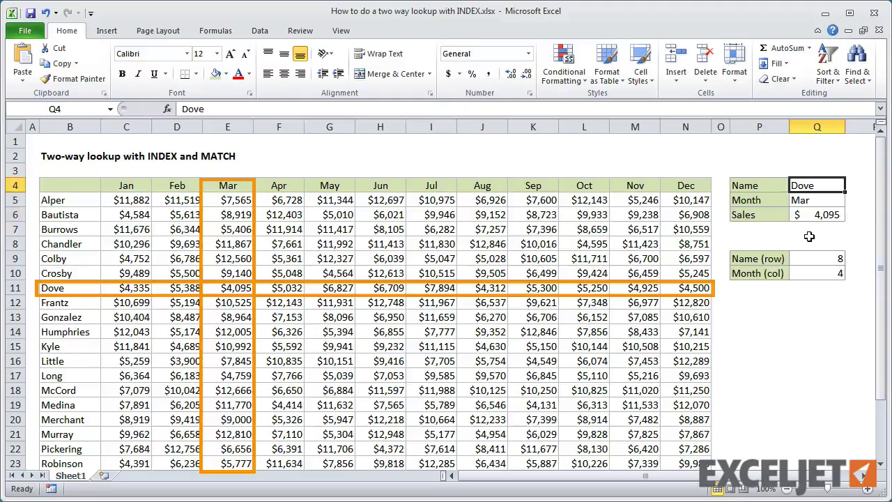
type("Burrows")
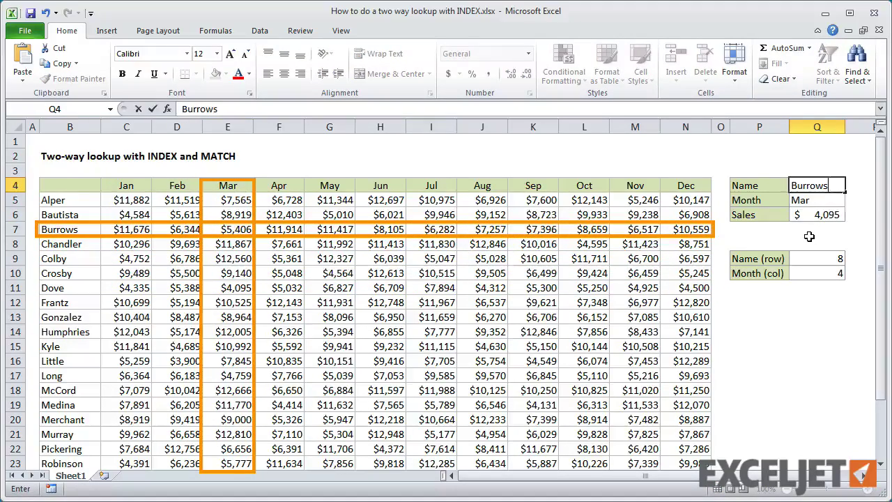
key("Return")
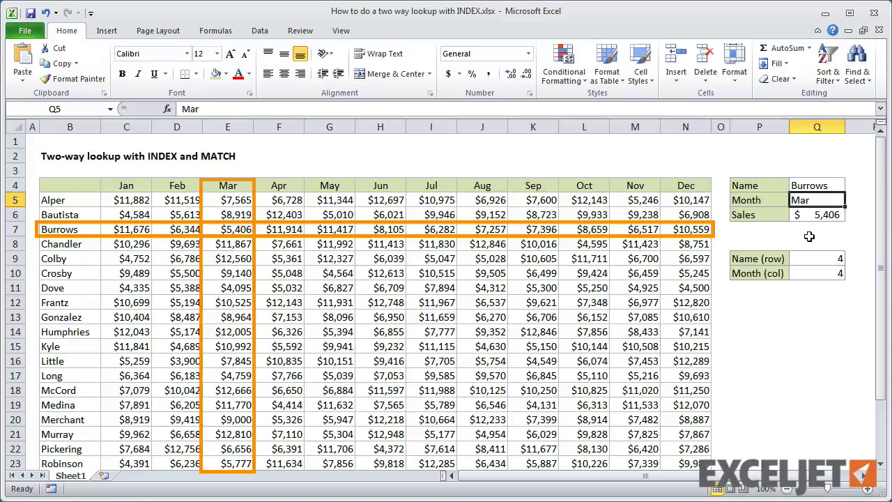
type("Jul")
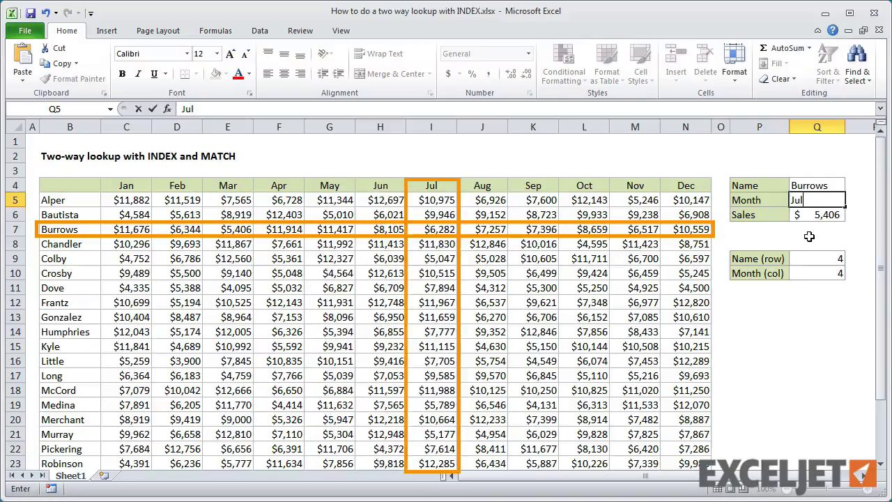
key("Return")
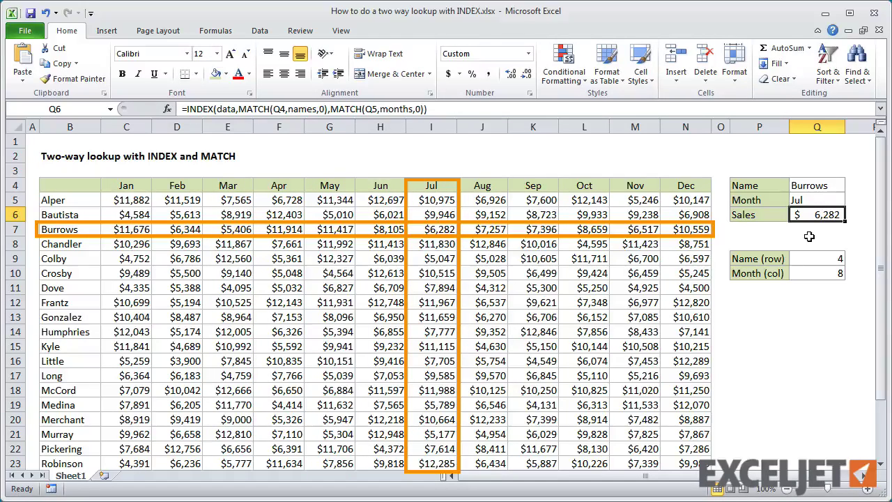